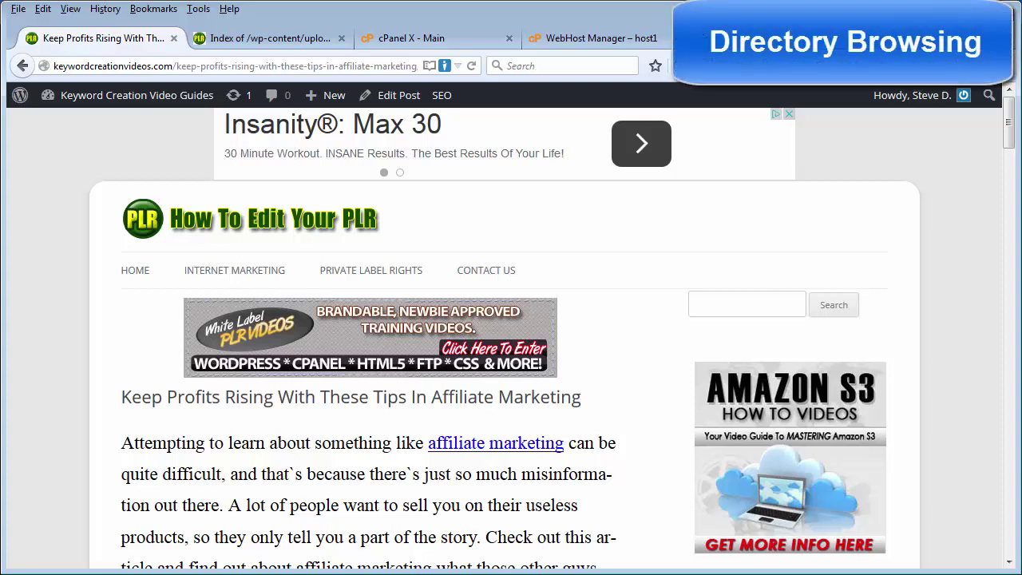
View the site's /wp-content/uploads listing, and open the .htaccess file in public_html for editing in cPanel File Manager
left_click(234, 39)
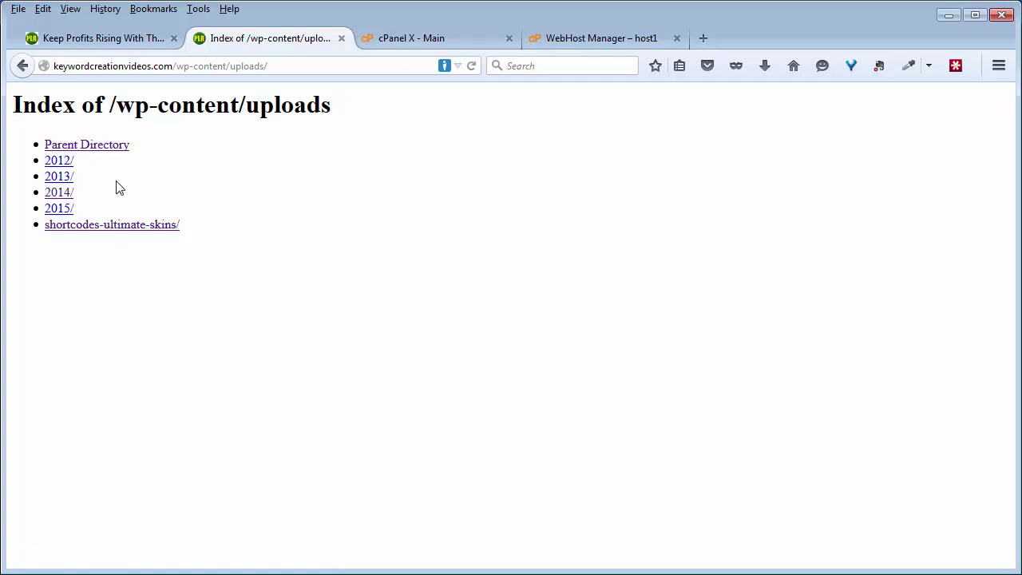
left_click(406, 42)
scroll(170, 302, "down", 8)
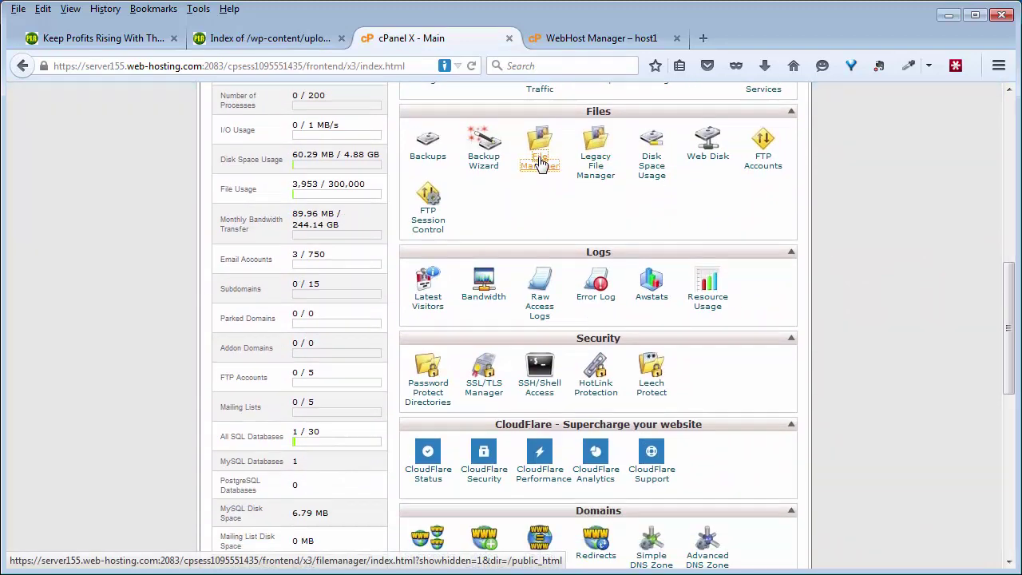
left_click(549, 159)
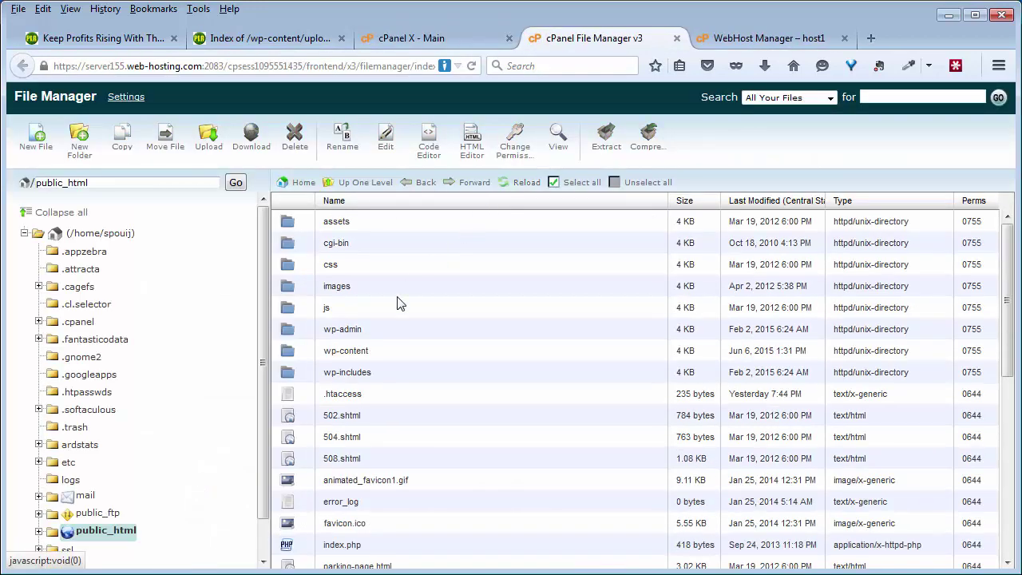
right_click(307, 400)
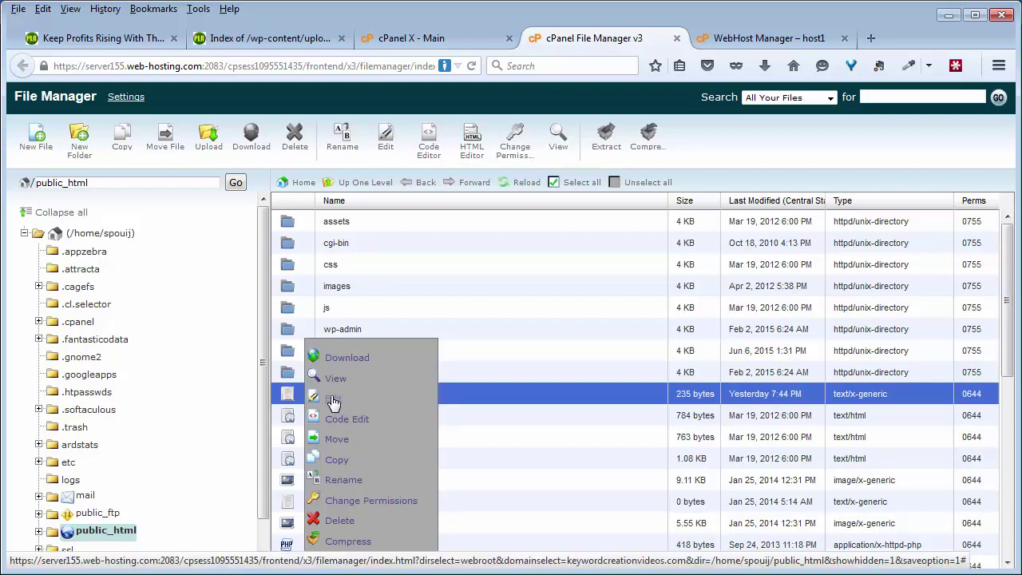
left_click(333, 401)
key("Return")
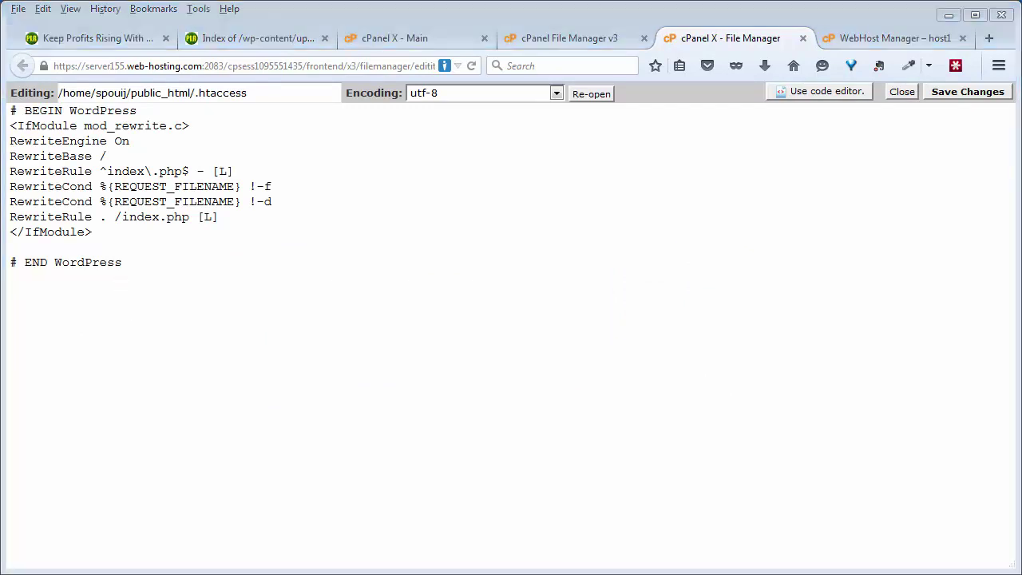
Add the line "Options -Indexes" below "# END WordPress" in the .htaccess file and save the changes
right_click(157, 321)
left_click(196, 394)
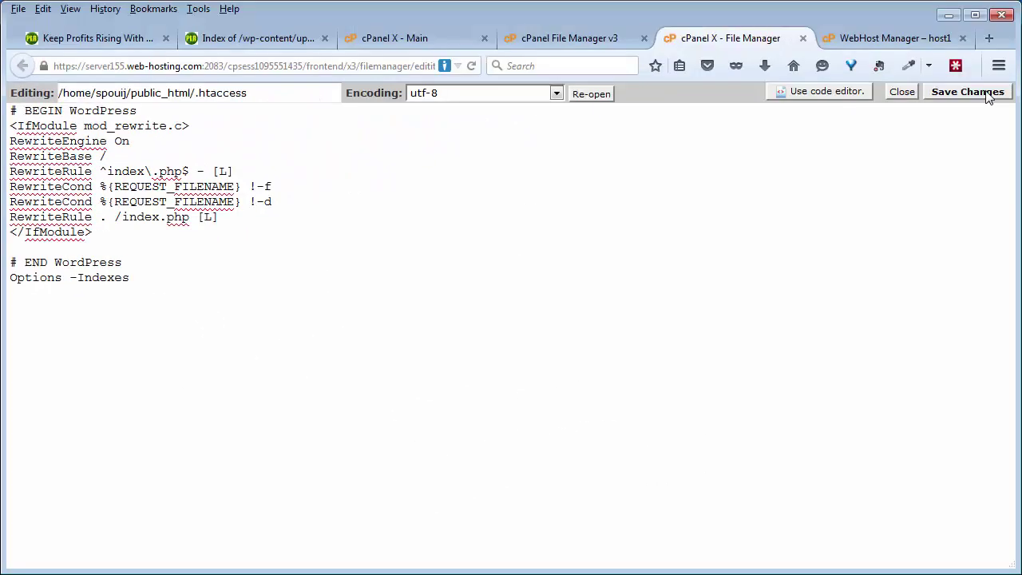
left_click(955, 90)
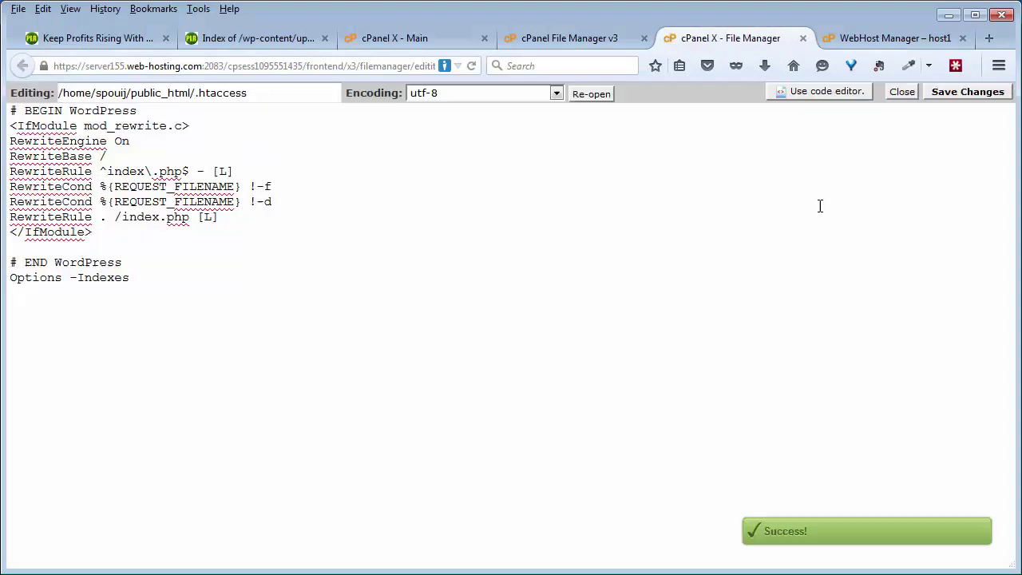
Reload the site's /wp-content/uploads/ page to test directory browsing
left_click(209, 37)
left_click(471, 66)
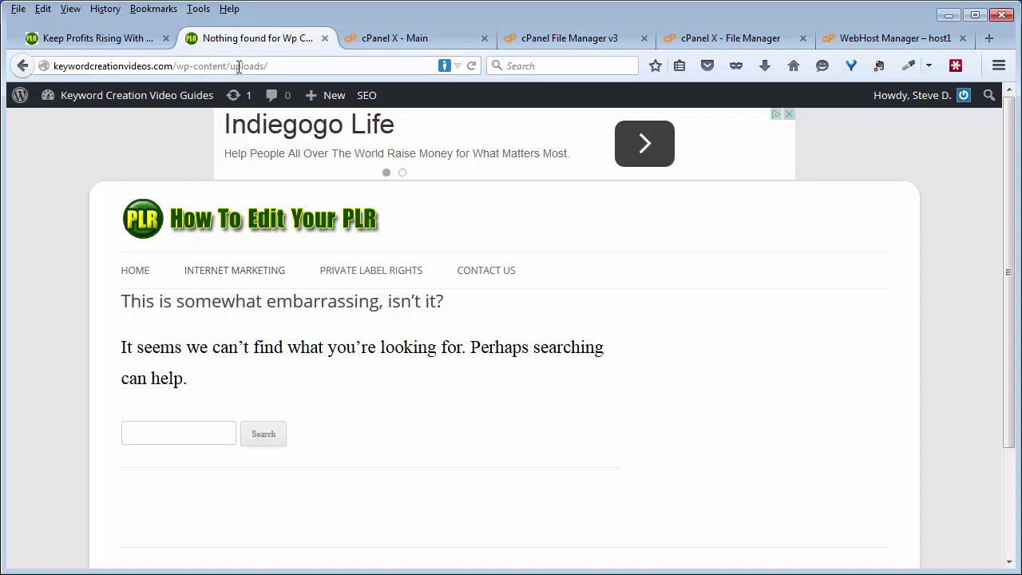
Open the wp-includes folder in the cPanel File Manager and look through its files
left_click(410, 37)
left_click(572, 42)
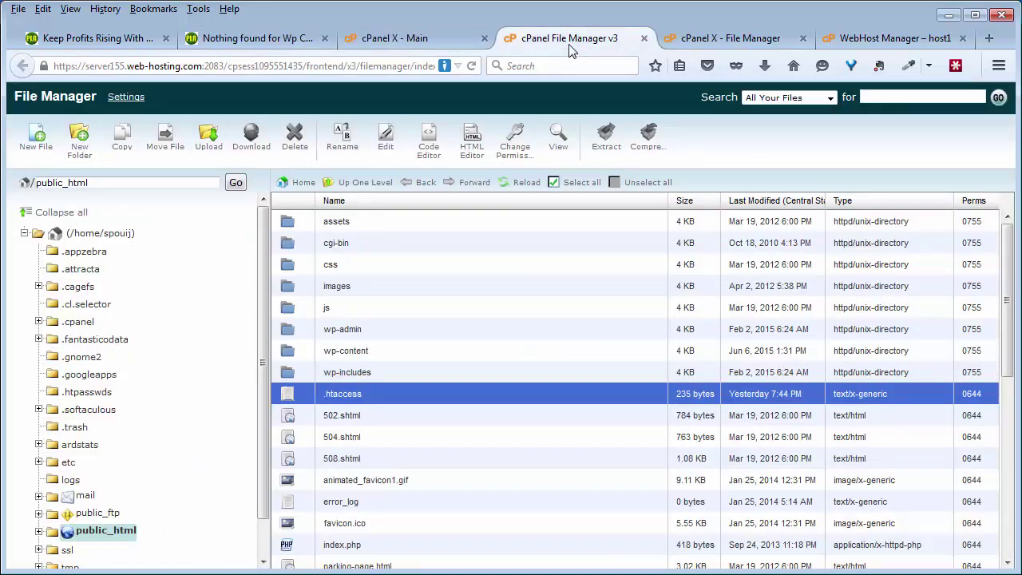
double_click(340, 373)
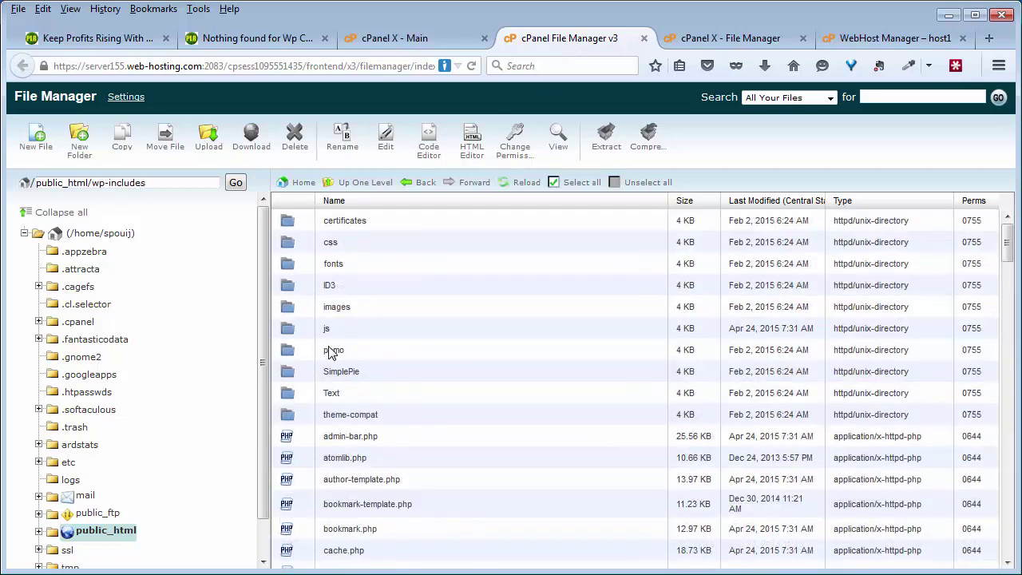
scroll(331, 354, "down", 6)
scroll(332, 354, "down", 10)
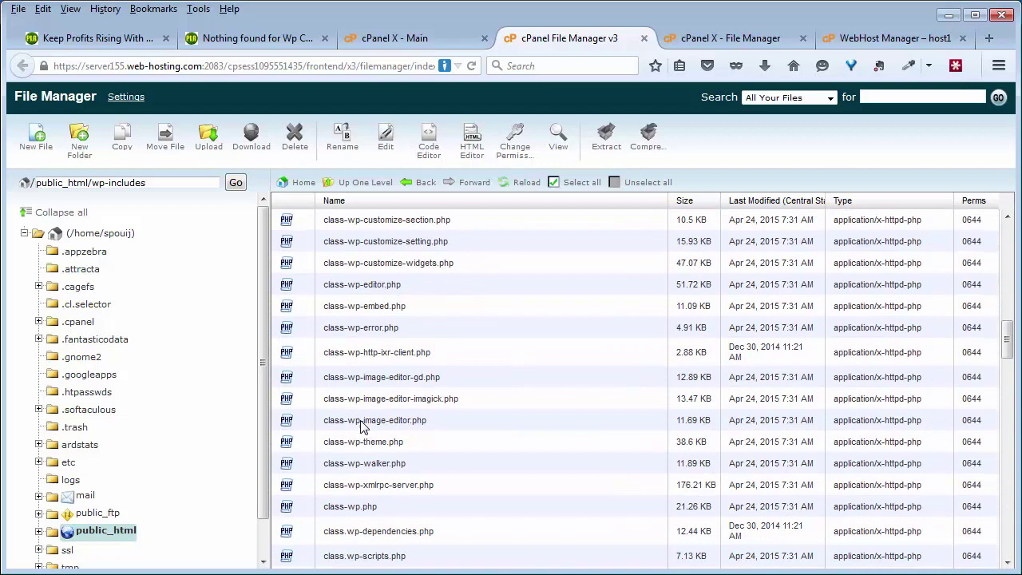
scroll(357, 427, "down", 6)
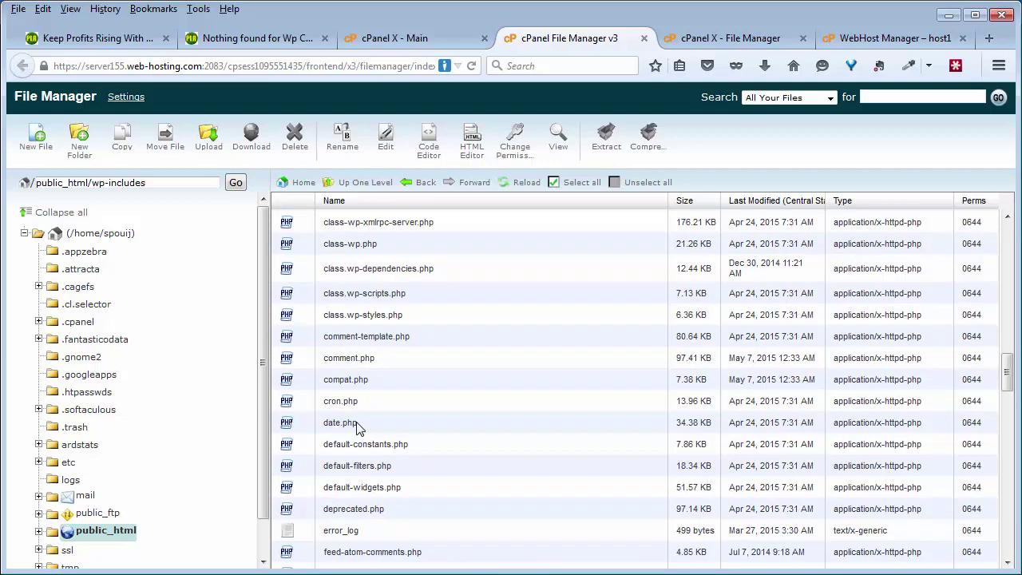
scroll(377, 467, "up", 18)
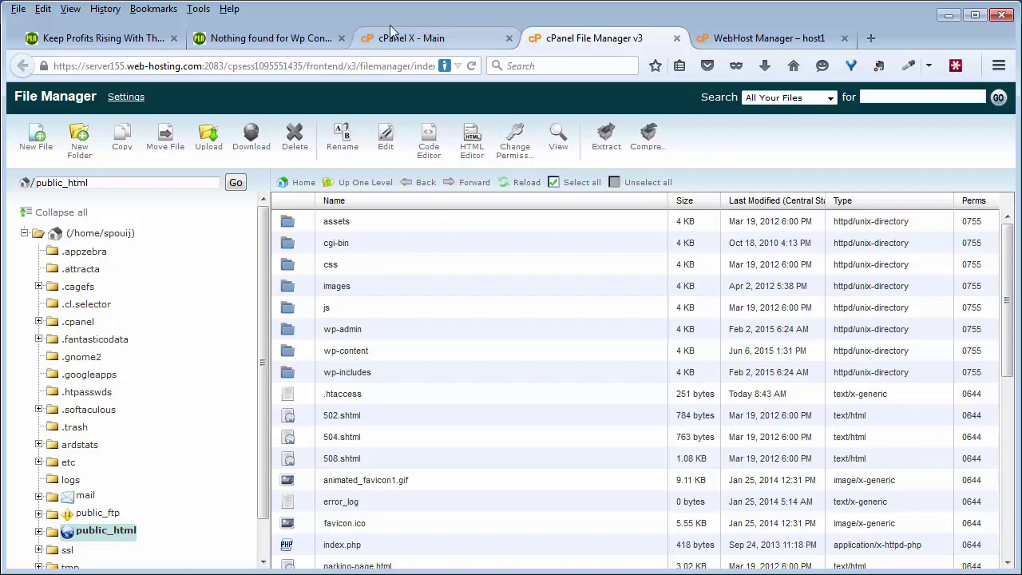
Switch to WebHost Manager and open the Global Configuration page of the Apache Configuration
left_click(423, 38)
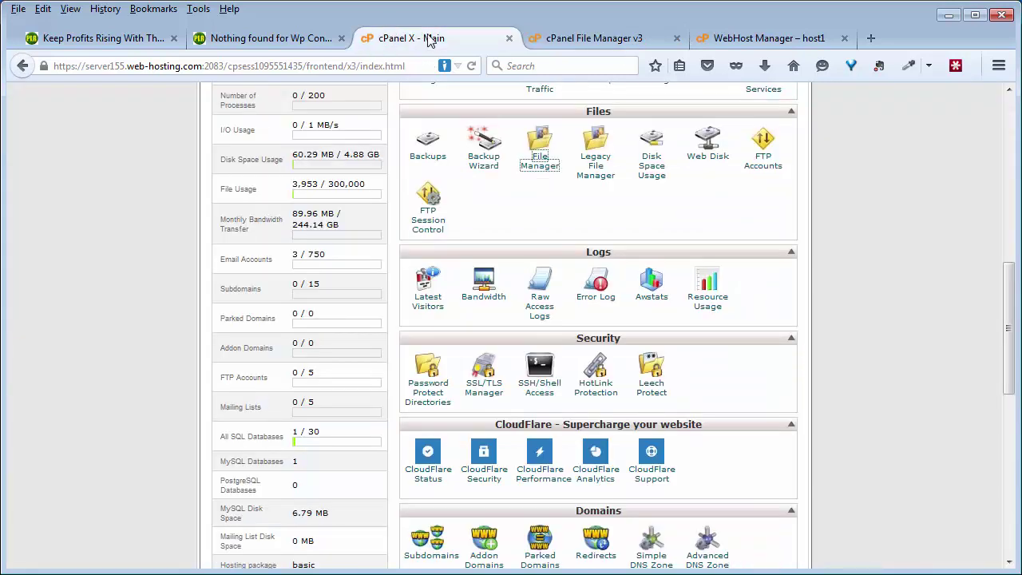
left_click(726, 40)
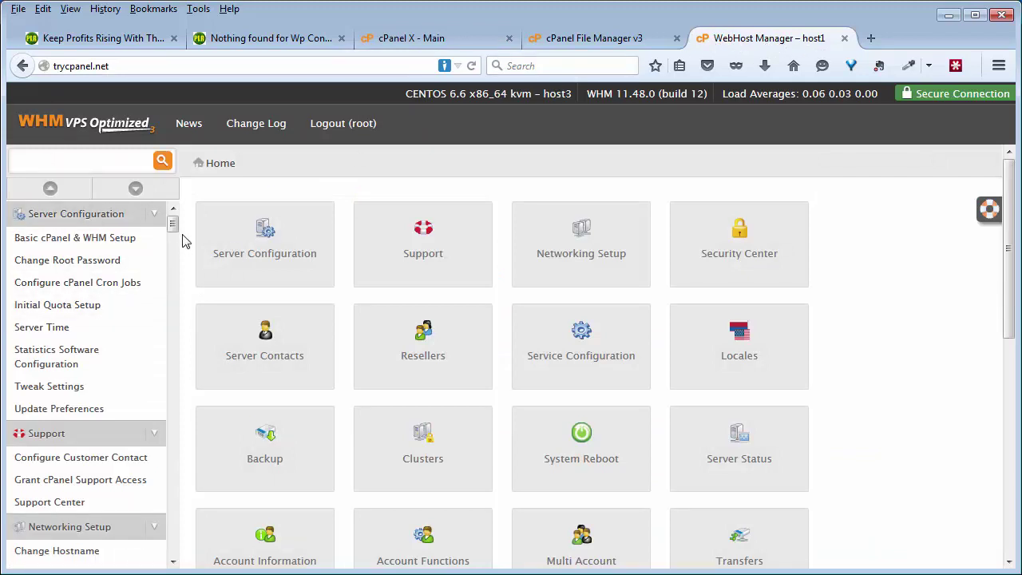
left_click_drag(174, 232, 176, 265)
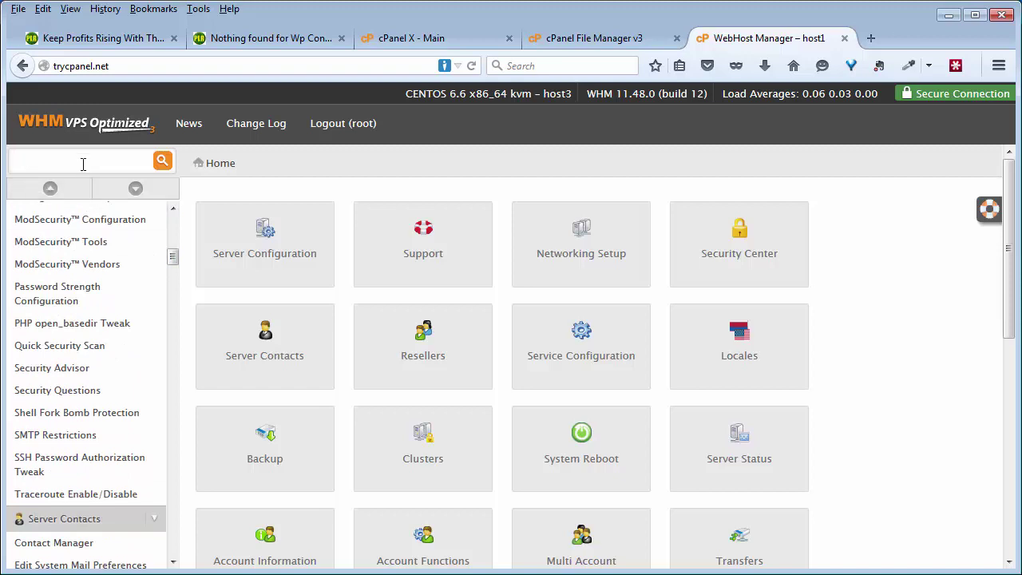
scroll(48, 336, "down", 3)
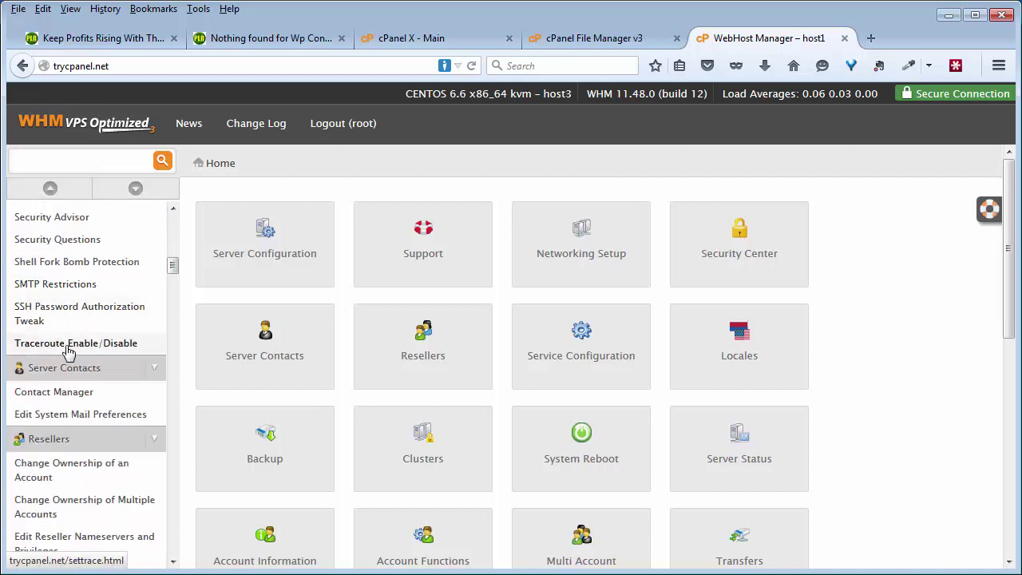
scroll(50, 501, "down", 10)
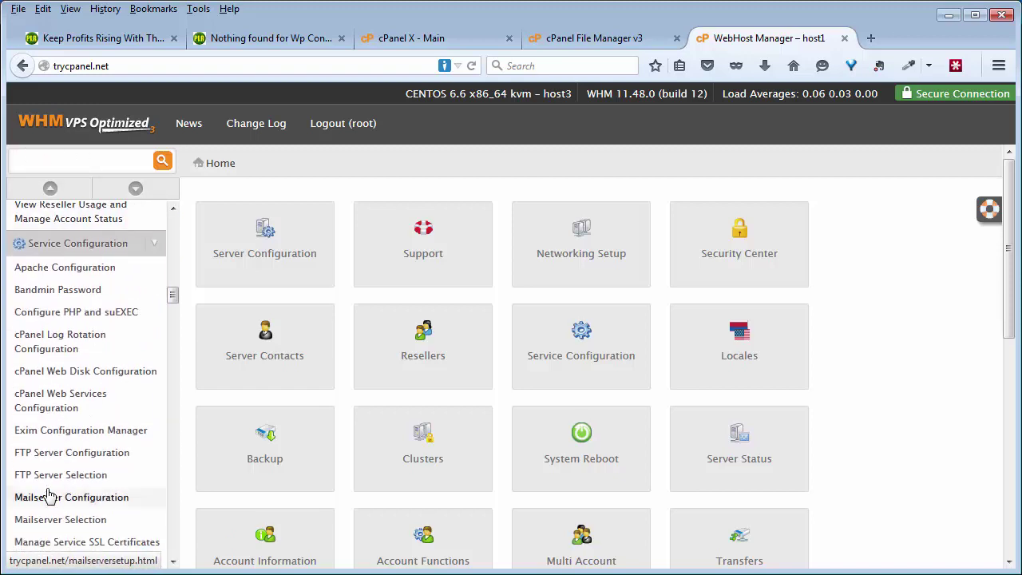
left_click(74, 275)
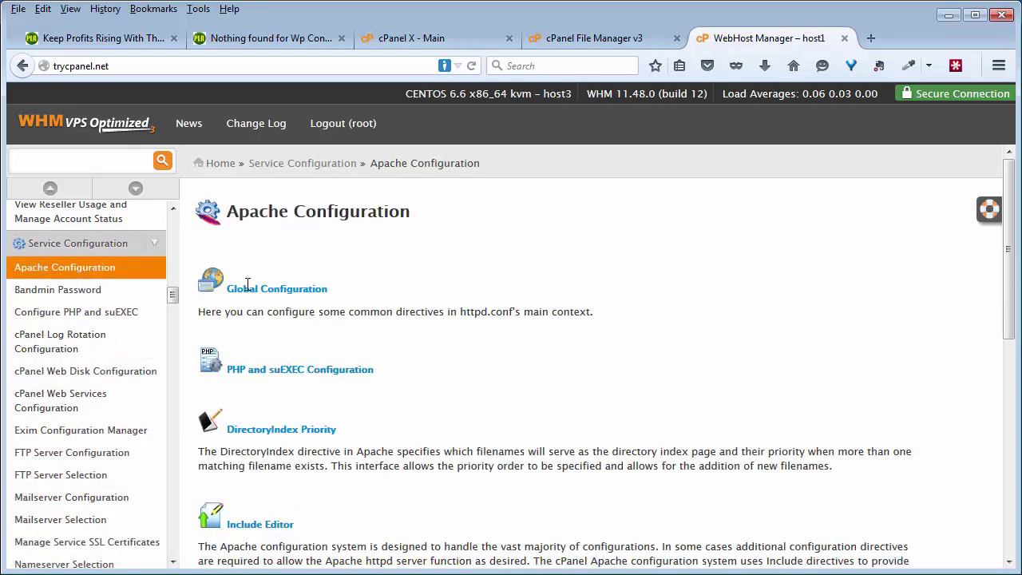
left_click(255, 291)
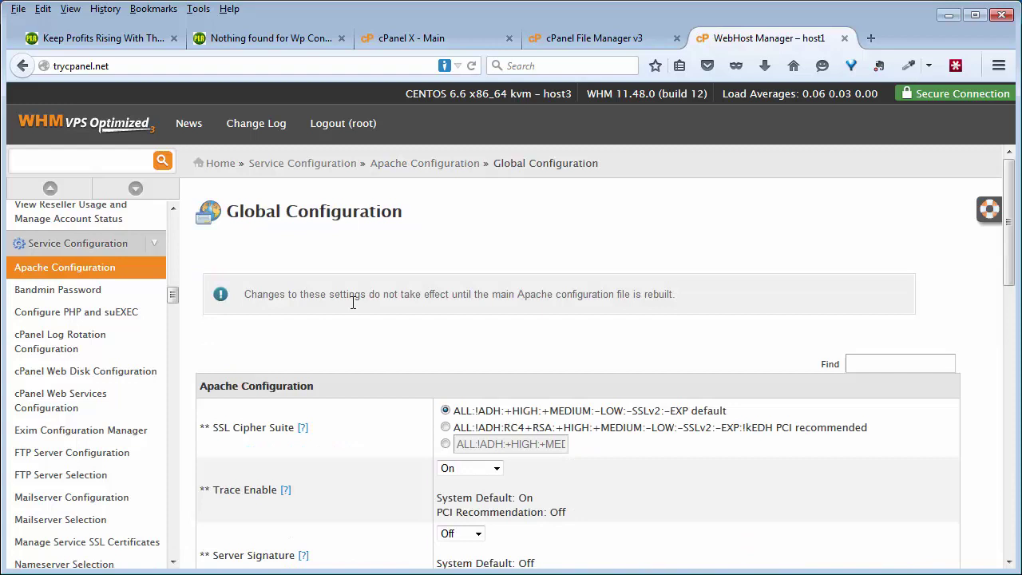
Disable the Indexes option under the Directory "/" Options in the Apache global configuration
scroll(385, 317, "down", 3)
scroll(385, 318, "down", 3)
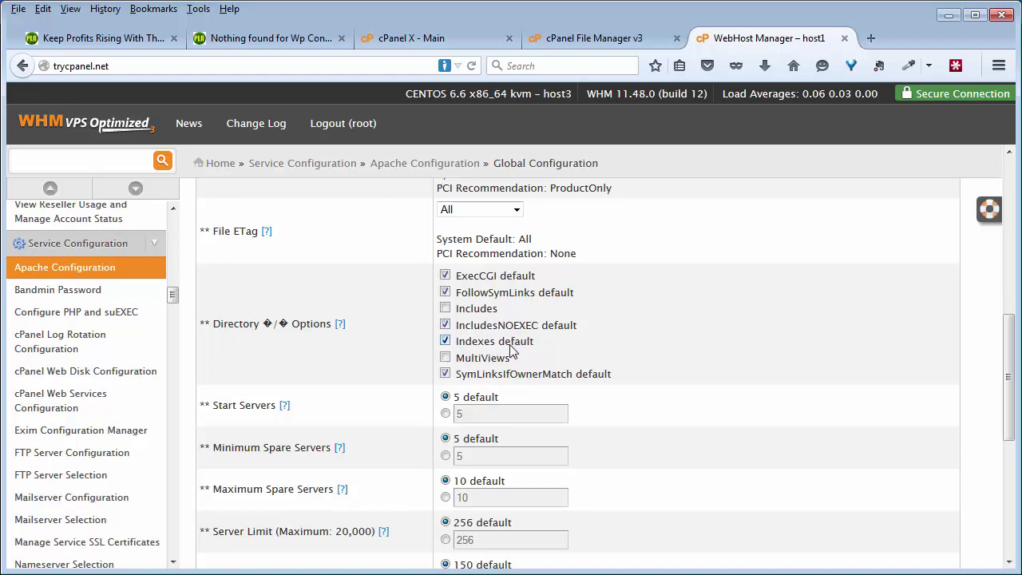
left_click(445, 339)
scroll(326, 334, "down", 5)
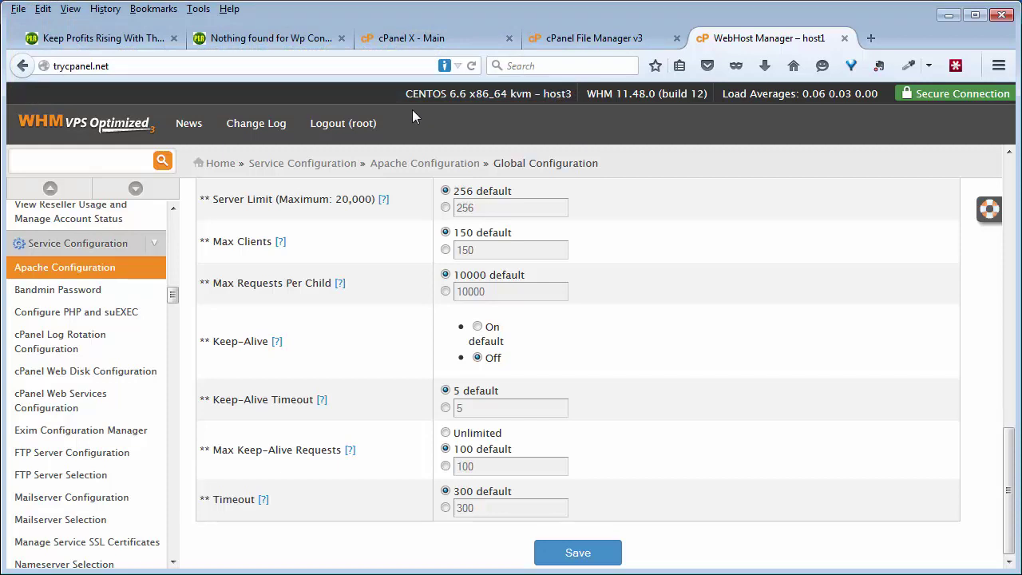
Return to the site's /wp-content/uploads/ page
left_click(253, 40)
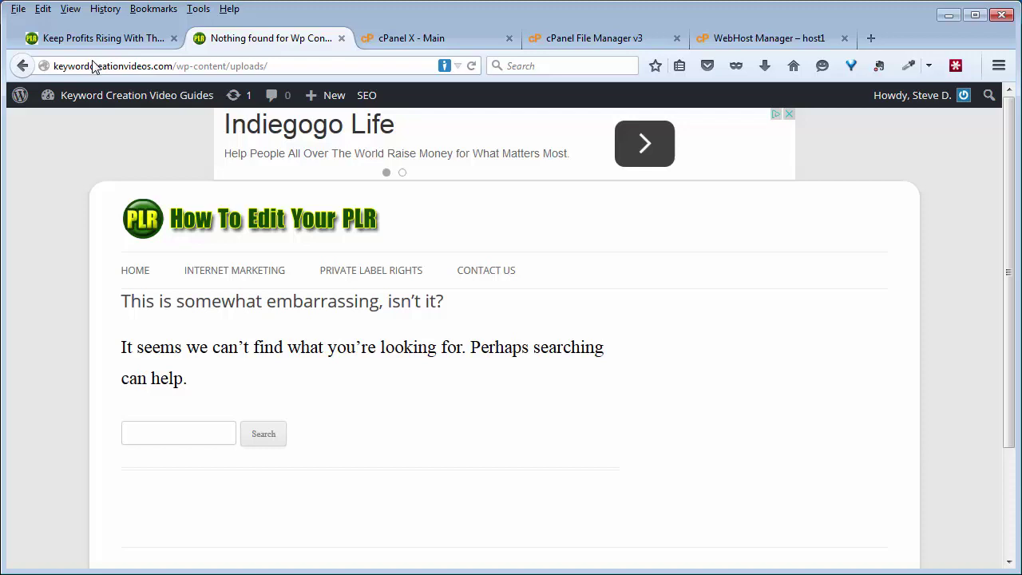